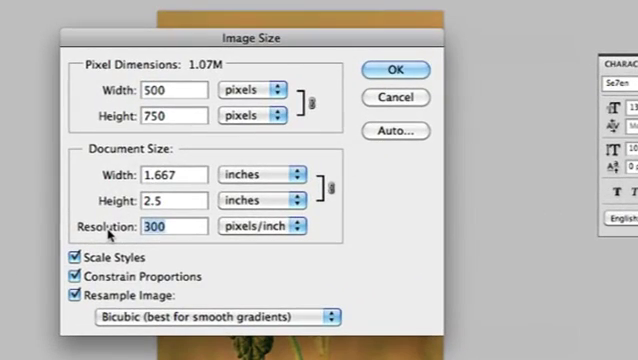
type("500")
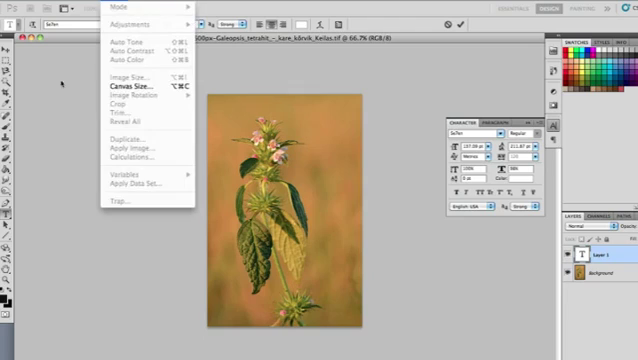
- Change the Image Size resolution from 300 to 500 pixels/inch, resampling to 834 × 1250 pixels
left_click(131, 101)
left_click(73, 4)
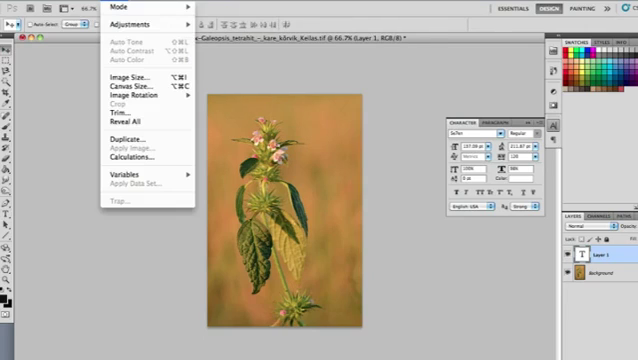
left_click(127, 77)
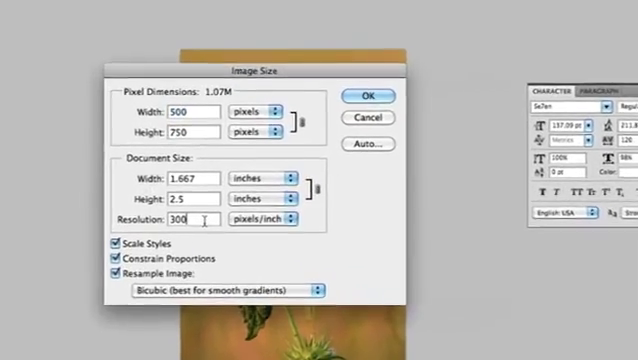
double_click(210, 210)
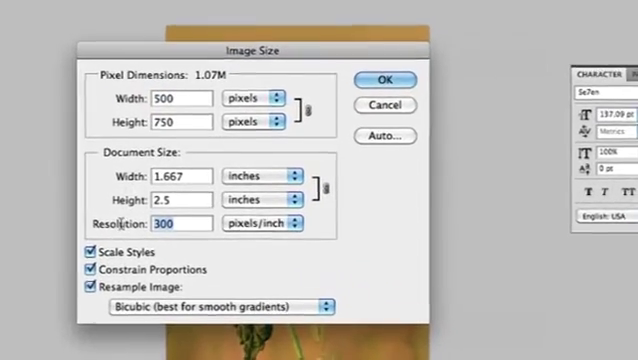
type("500")
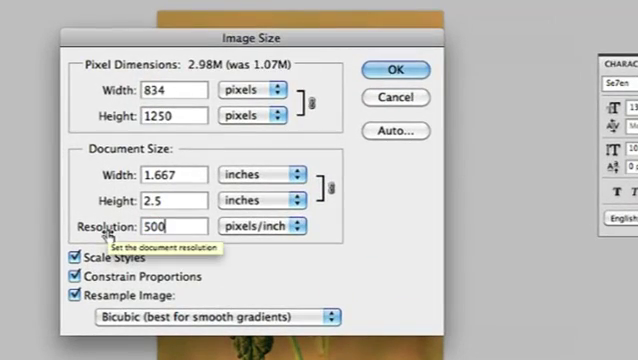
key("Return")
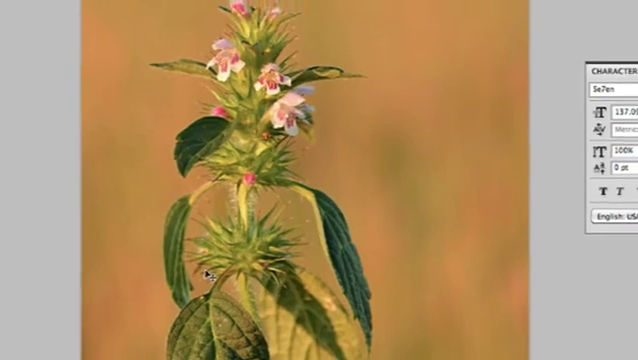